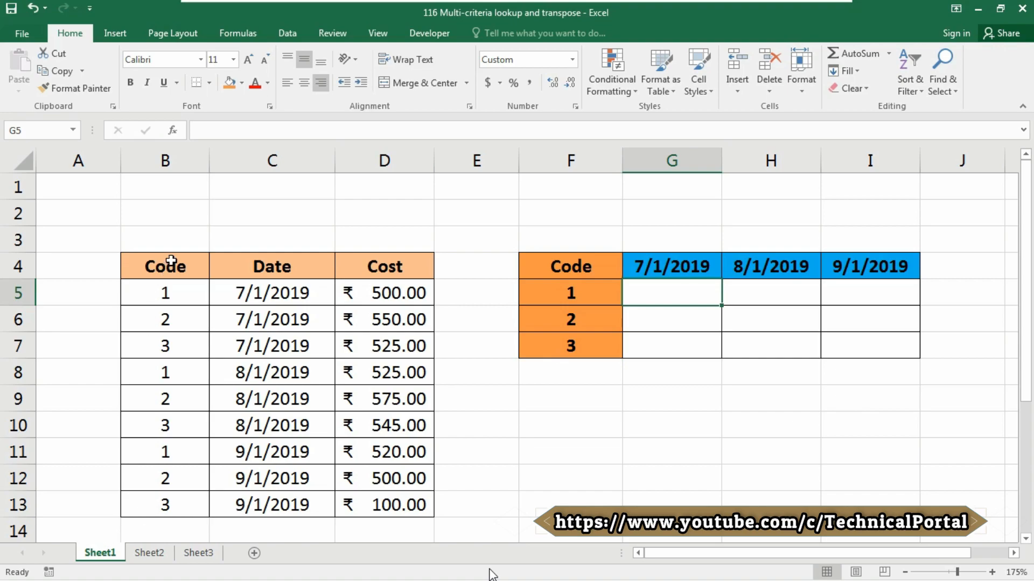
Examine the source table's Code, Date and Cost columns and the code and date headings of the empty lookup grid
{"action": "left_click_drag", "start_coordinate": [183, 268], "coordinate": [163, 388]}
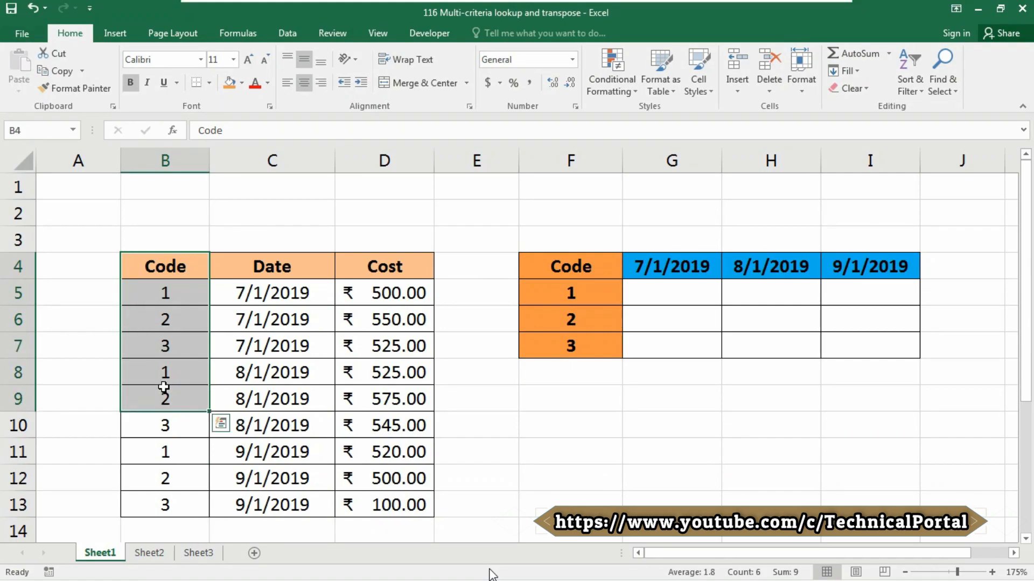
{"action": "left_click", "coordinate": [264, 262]}
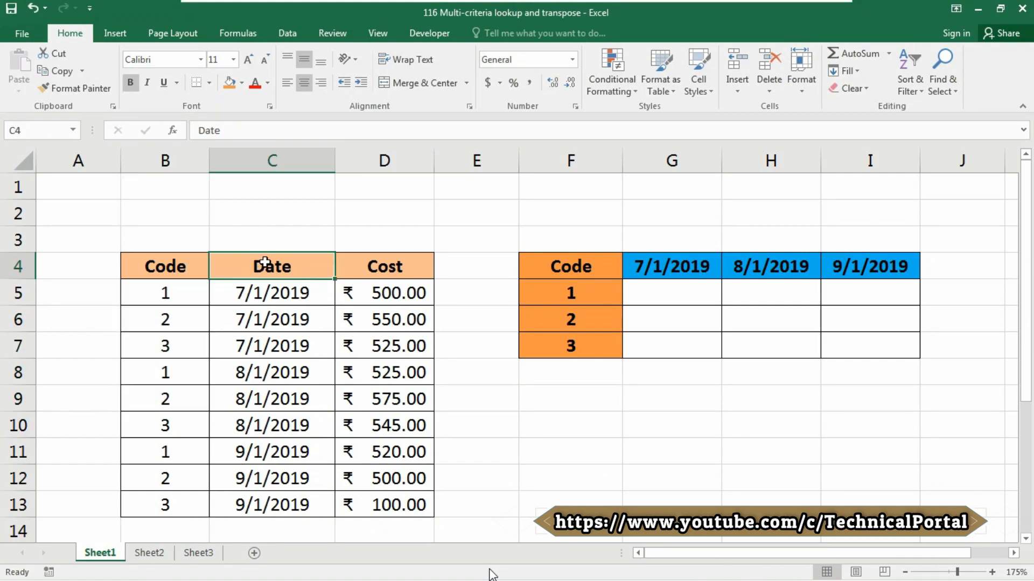
{"action": "left_click", "coordinate": [401, 262]}
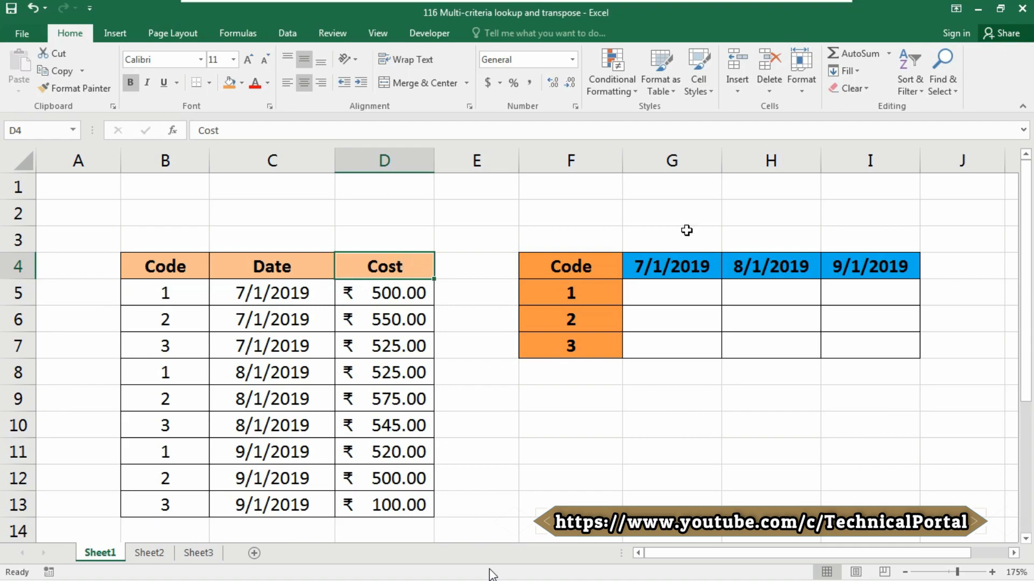
{"action": "left_click", "coordinate": [653, 289]}
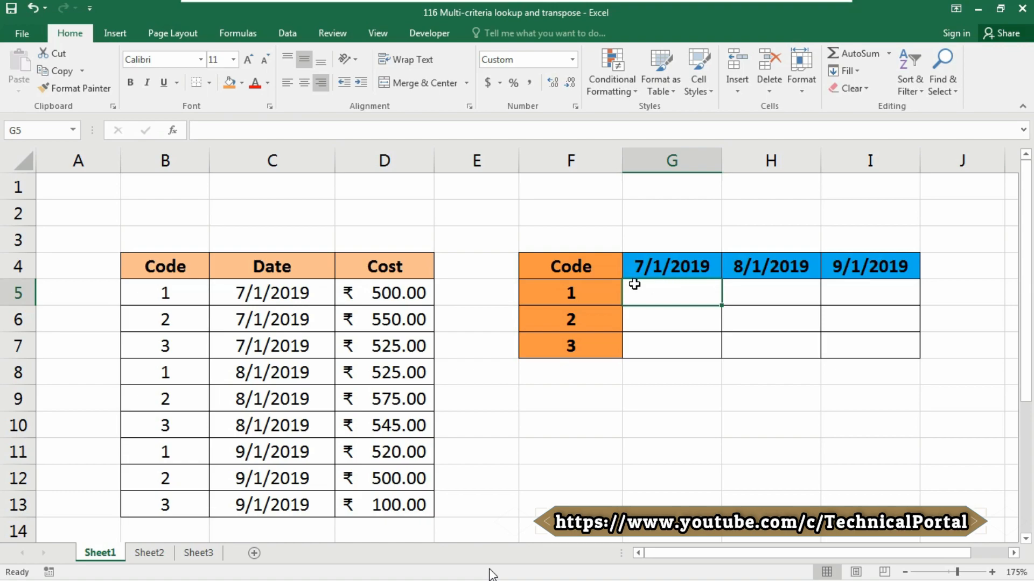
{"action": "left_click", "coordinate": [574, 292]}
{"action": "left_click", "coordinate": [676, 267]}
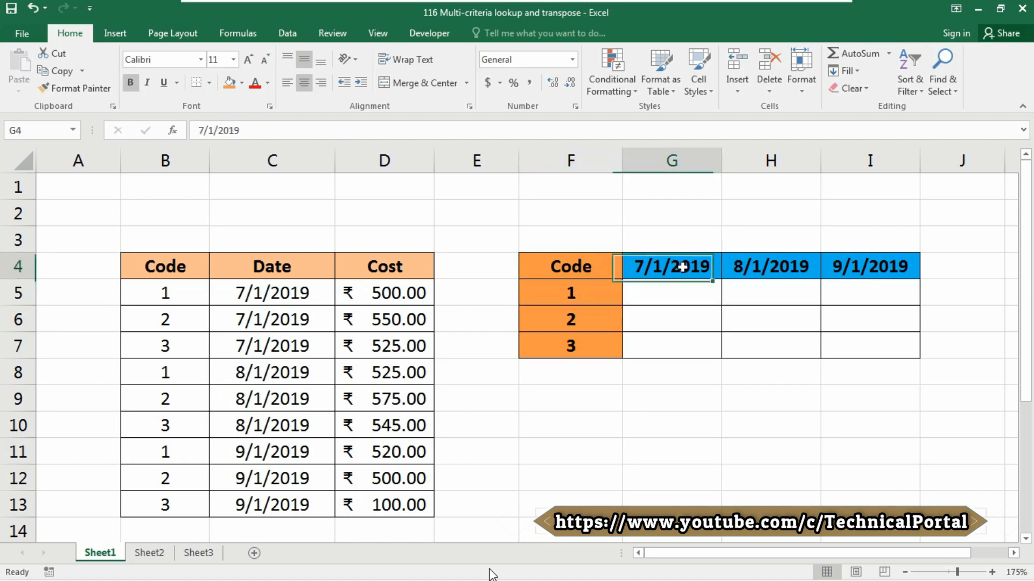
Start an INDEX formula in G5 with the absolute Cost range $D$5:$D$13 as its array
{"action": "left_click", "coordinate": [677, 289]}
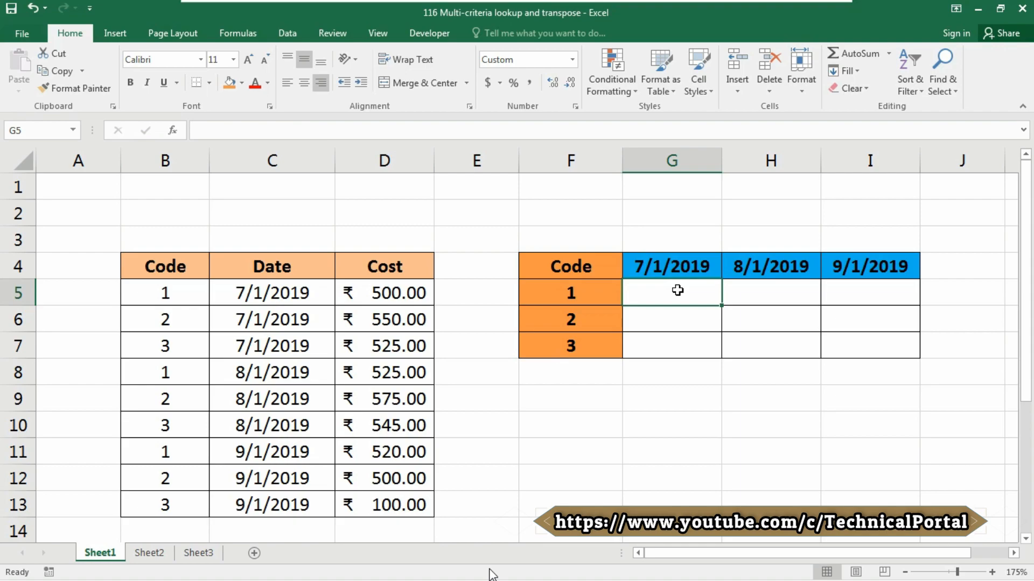
{"action": "type", "text": "=index"}
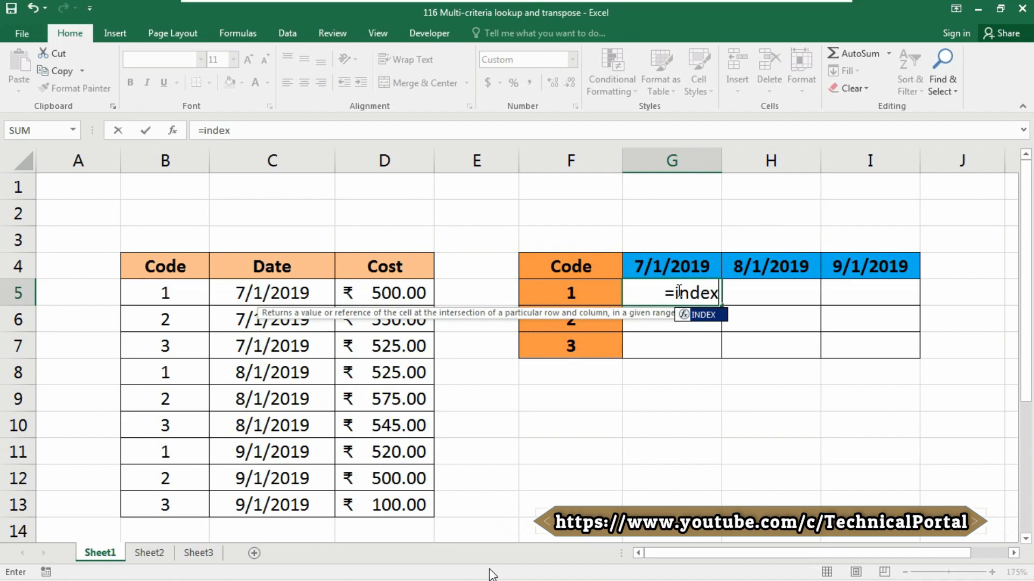
{"action": "key", "text": "Tab"}
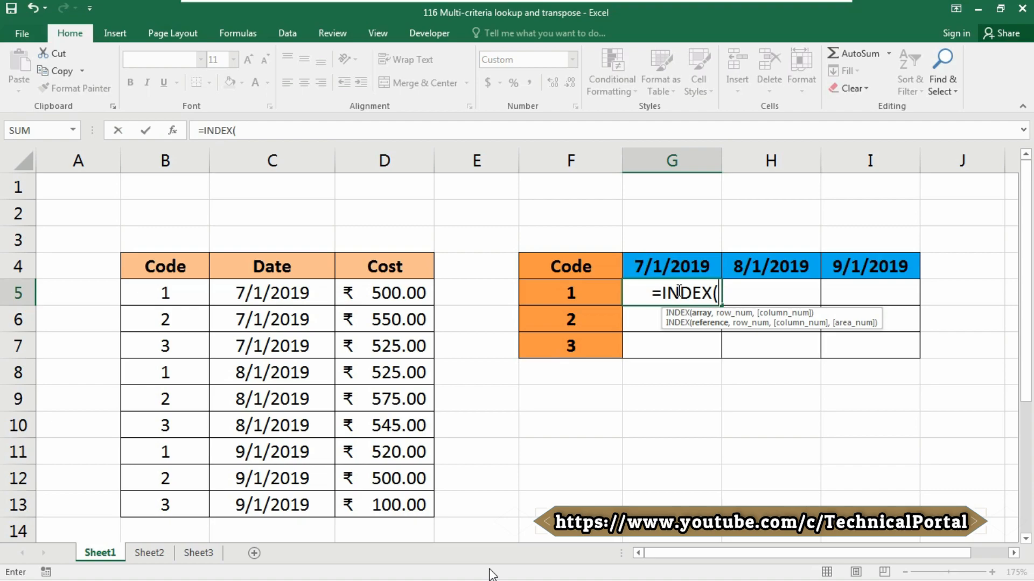
{"action": "left_click", "coordinate": [389, 295]}
{"action": "left_click_drag", "start_coordinate": [389, 295], "coordinate": [401, 500]}
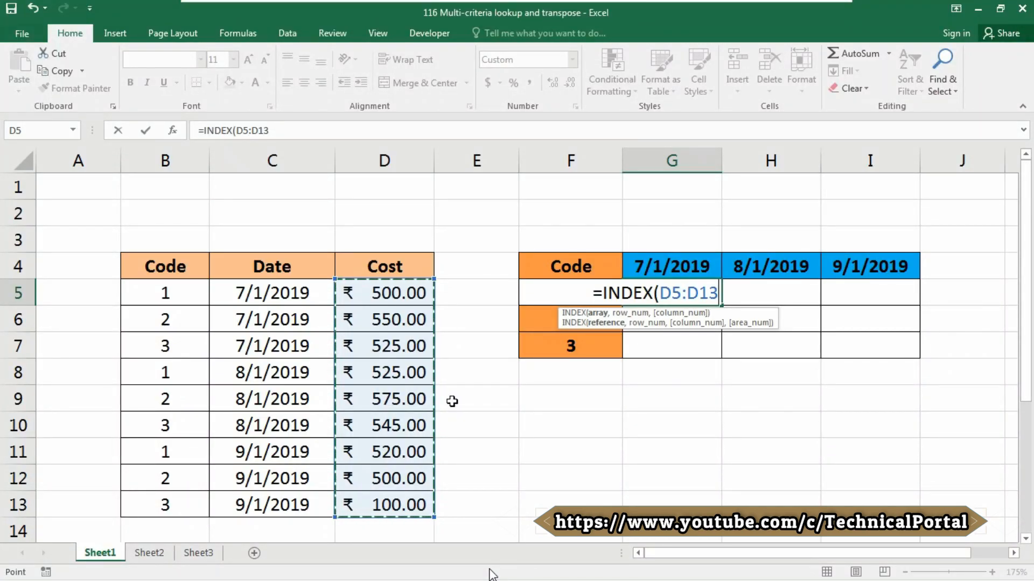
{"action": "key", "text": "F4"}
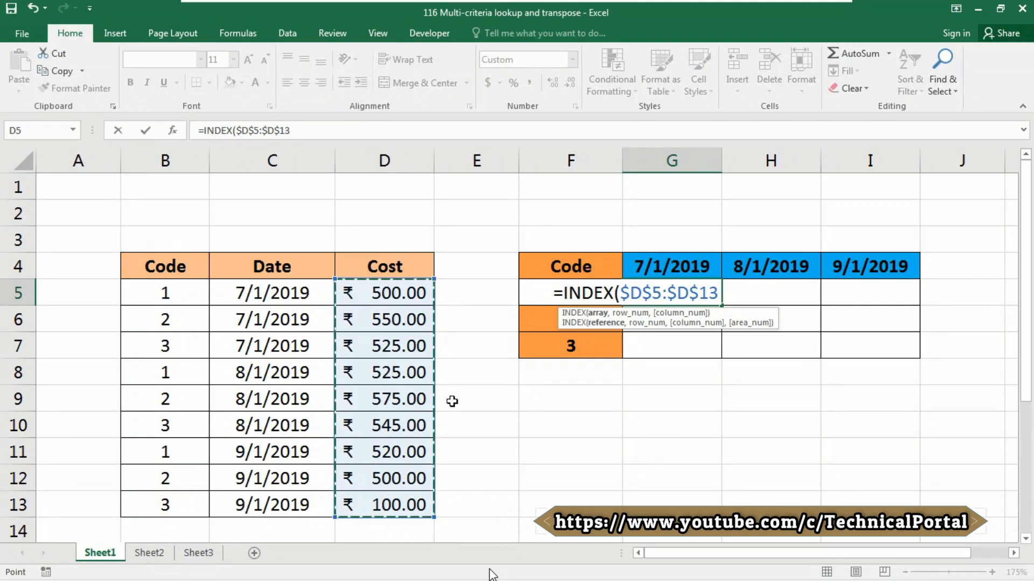
{"action": "type", "text": ","}
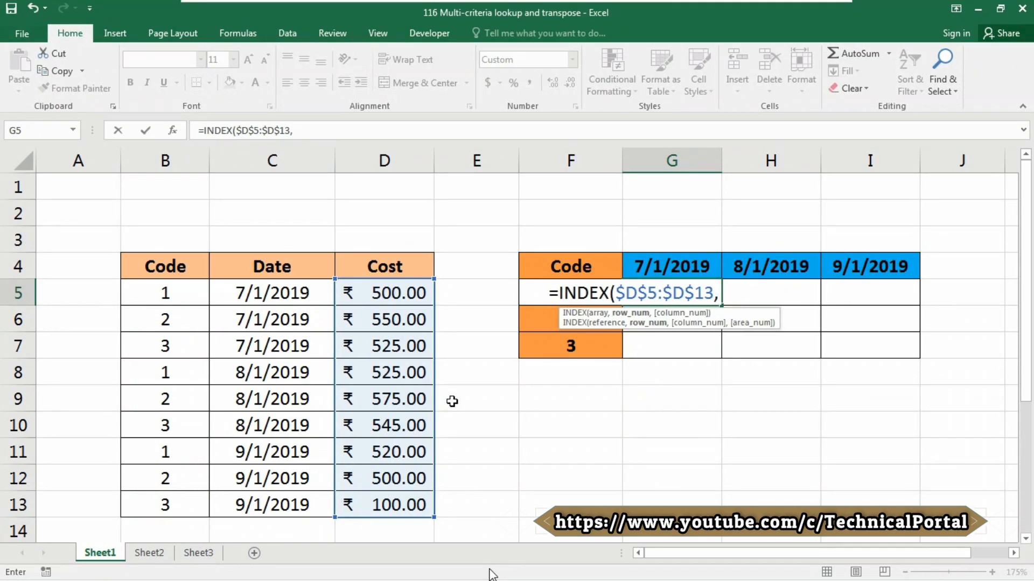
Nest a MATCH function as the row number, with lookup value 1 and the code criterion ($F5=$B$5:$B$13)
{"action": "type", "text": "mat"}
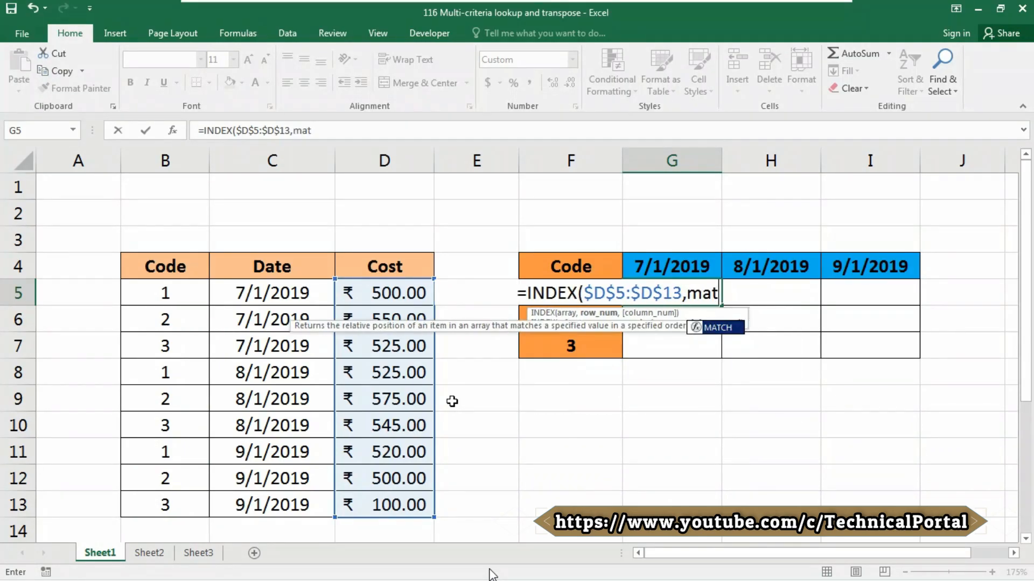
{"action": "key", "text": "Tab"}
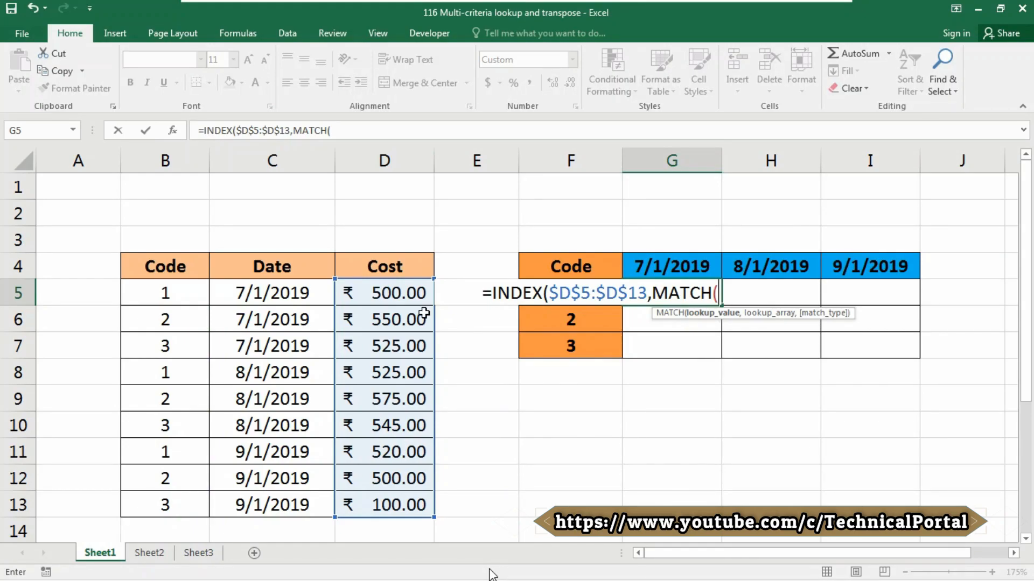
{"action": "type", "text": "1,("}
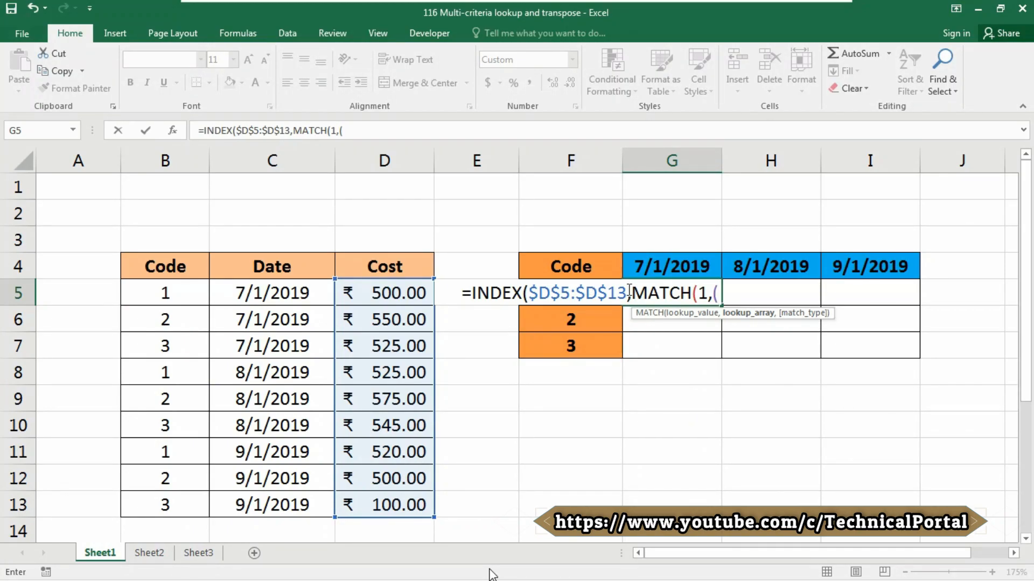
{"action": "type", "text": "$f5"}
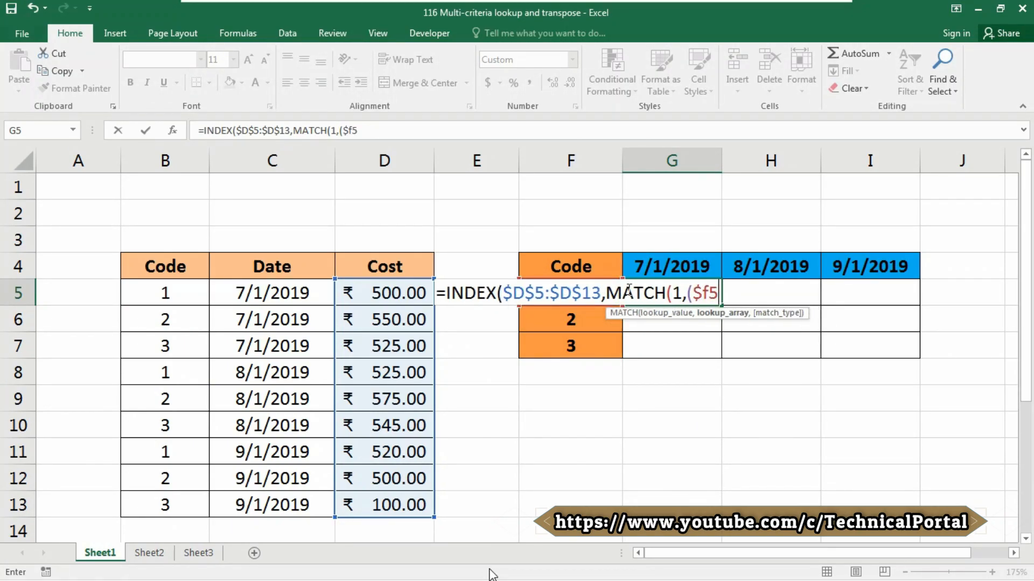
{"action": "key", "text": "F4"}
{"action": "key", "text": "F4"}
{"action": "key", "text": "F4"}
{"action": "key", "text": "F4"}
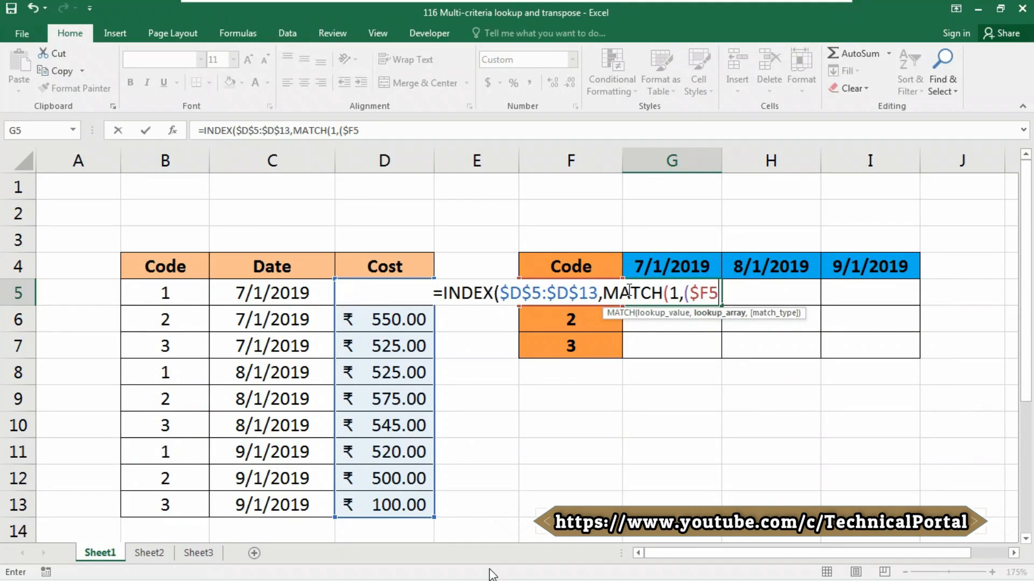
{"action": "type", "text": "="}
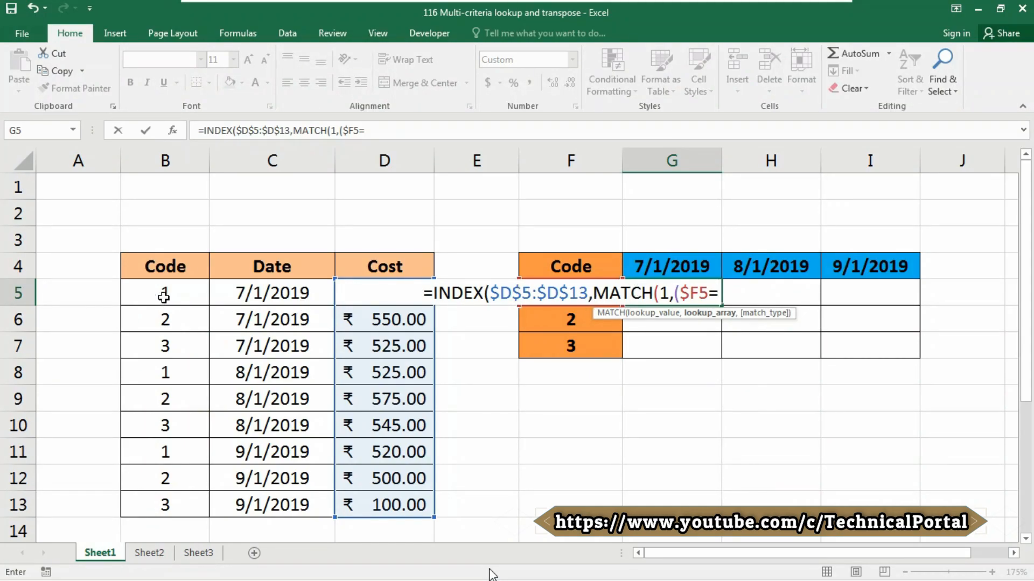
{"action": "left_click_drag", "start_coordinate": [148, 293], "coordinate": [166, 504]}
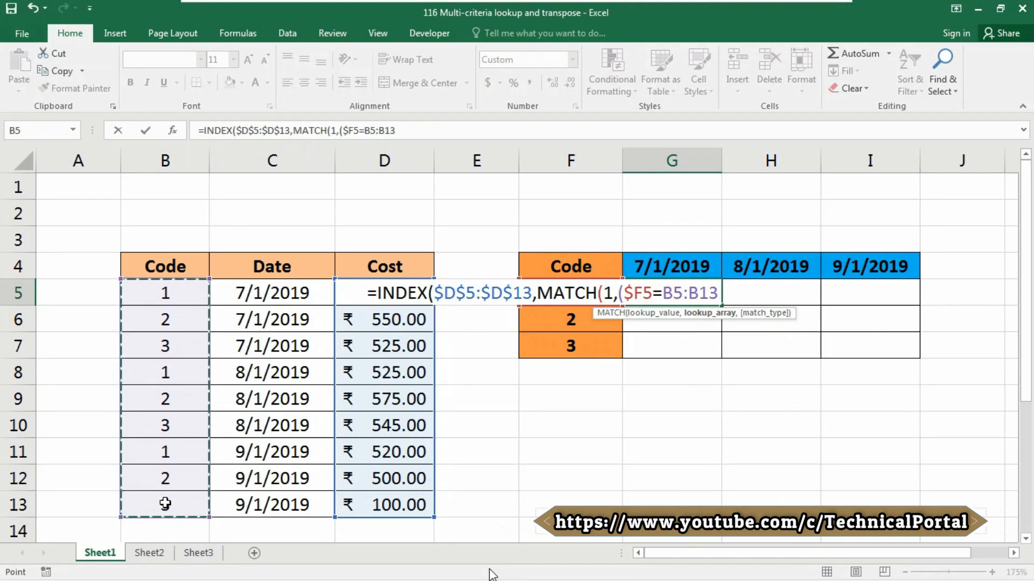
{"action": "key", "text": "F4"}
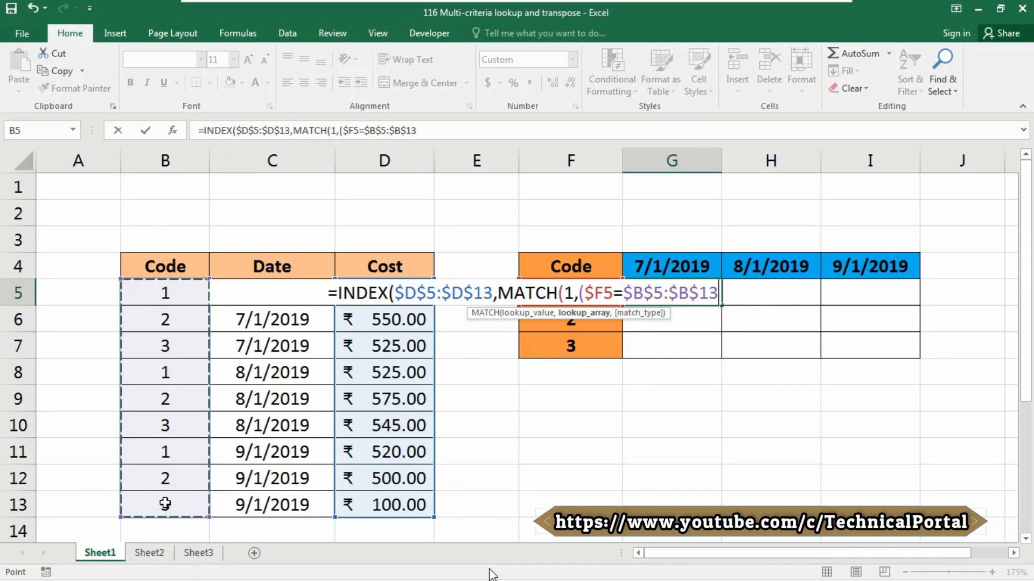
{"action": "type", "text": ")"}
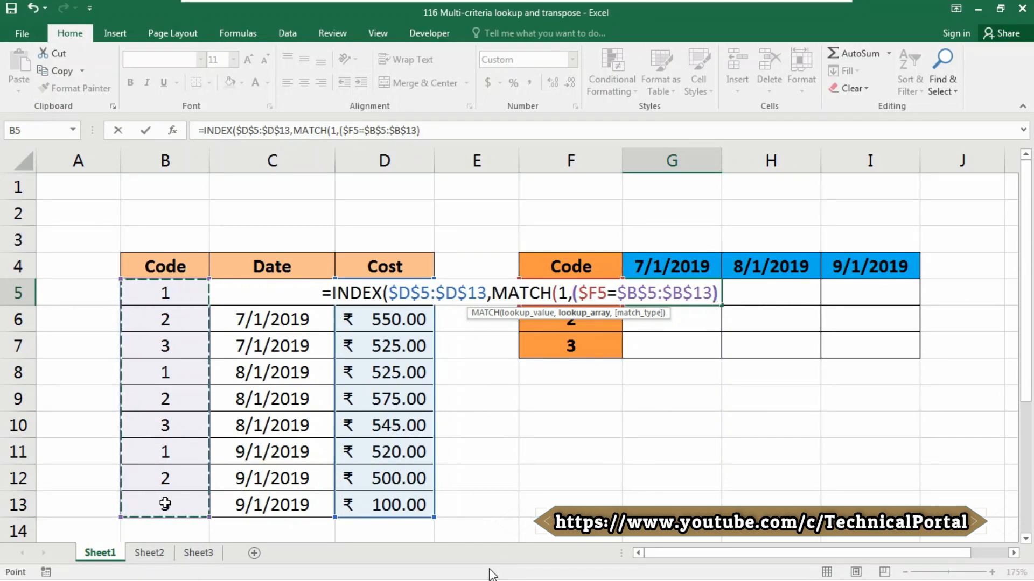
Multiply the code criterion by the date criterion (G$4=$C$5:$C$13) to complete MATCH's lookup array
{"action": "type", "text": "*"}
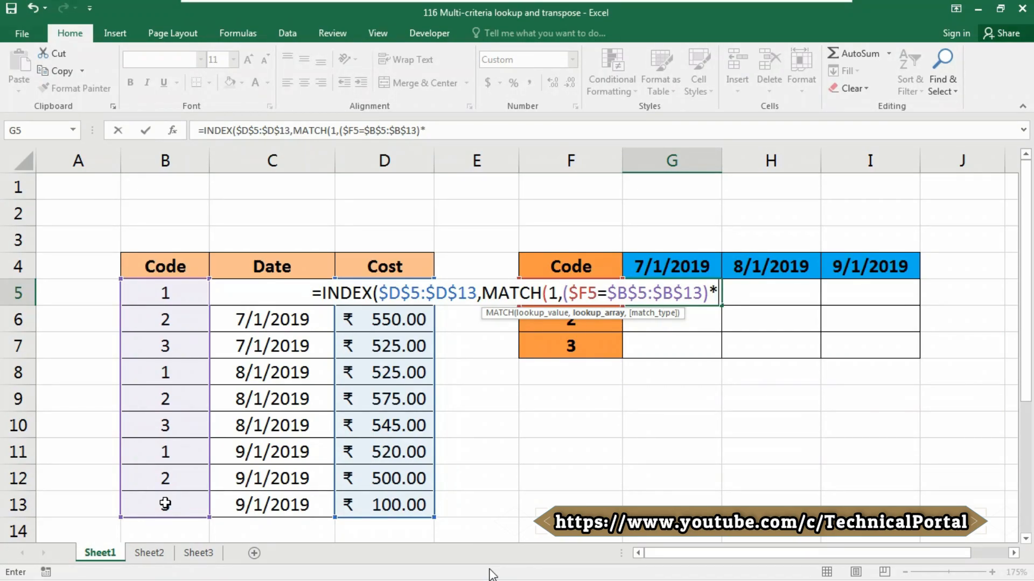
{"action": "type", "text": "("}
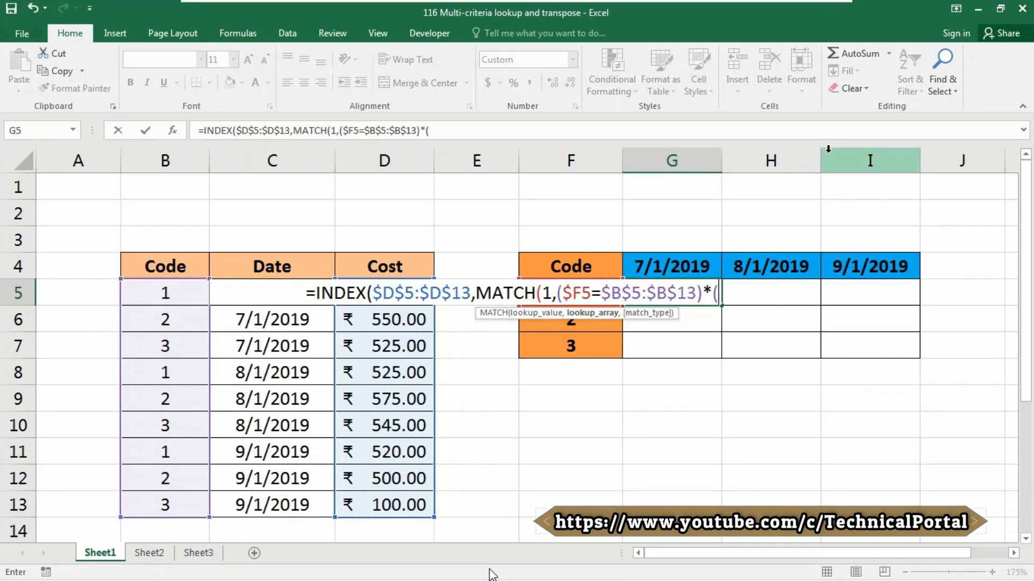
{"action": "type", "text": "G$4"}
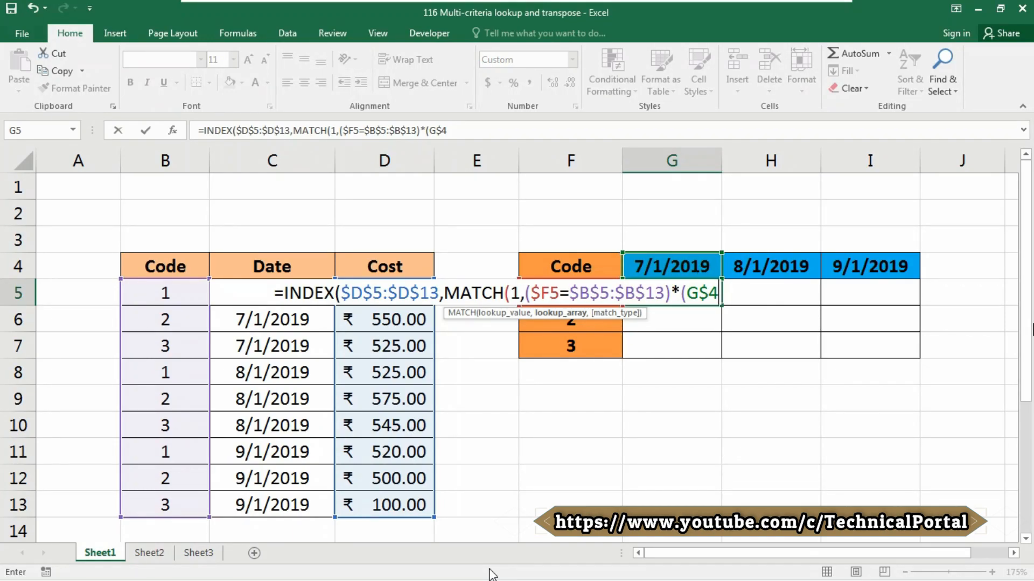
{"action": "type", "text": "="}
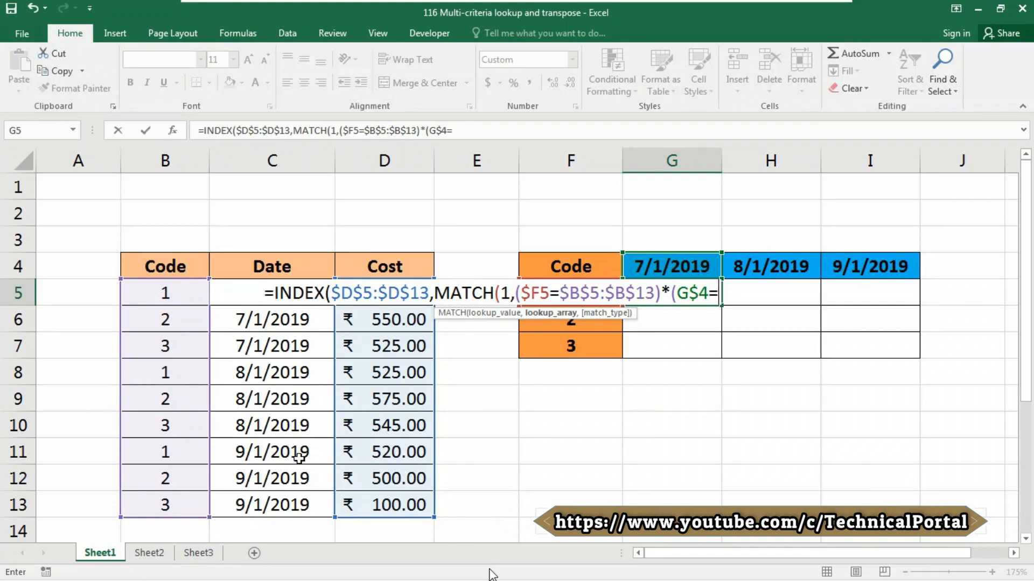
{"action": "left_click_drag", "start_coordinate": [259, 504], "coordinate": [262, 294]}
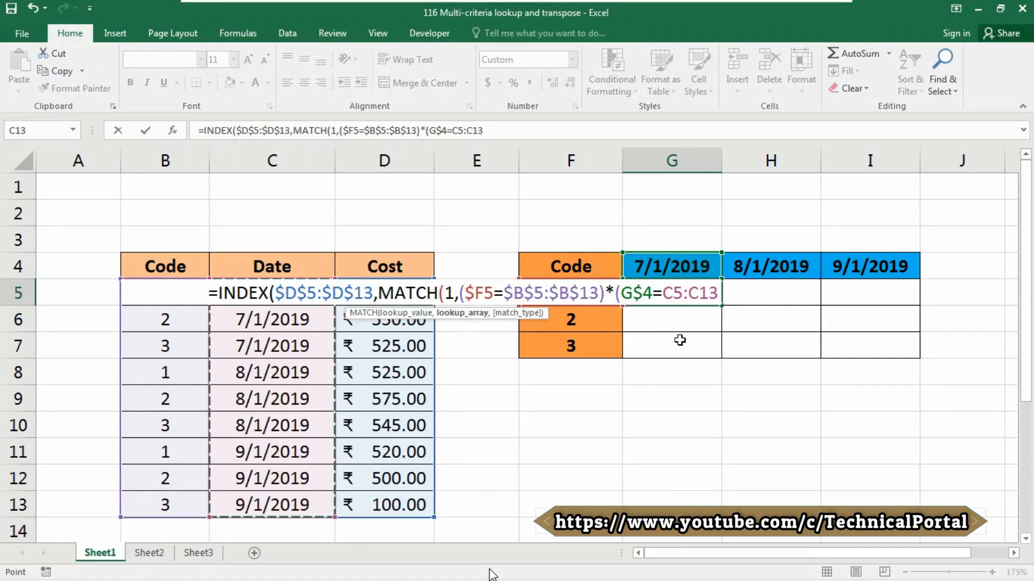
{"action": "key", "text": "F4"}
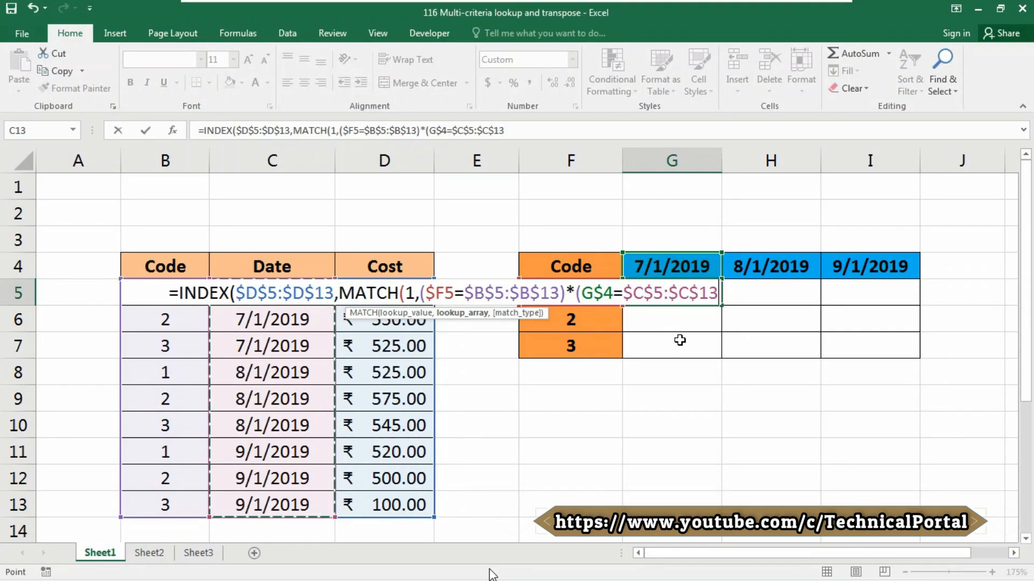
{"action": "type", "text": "),"}
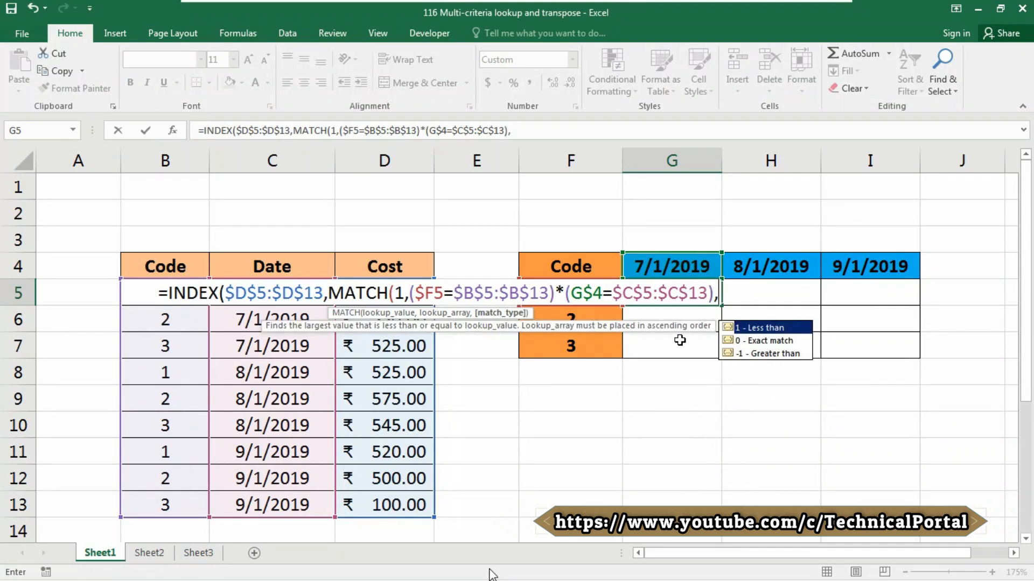
Set the match type to 0, close both functions and enter the G5 formula as an array formula
{"action": "type", "text": "0"}
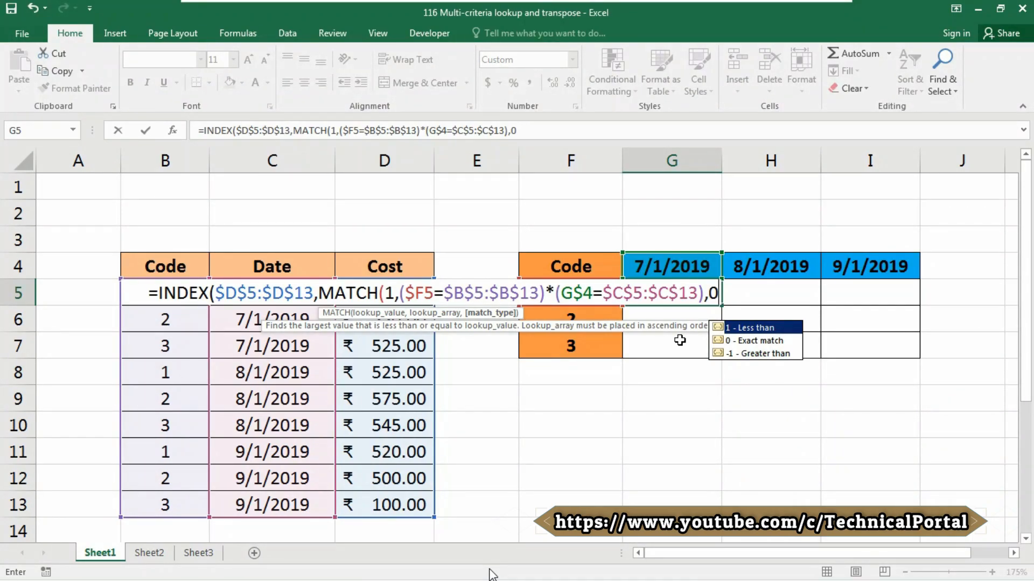
{"action": "type", "text": "))"}
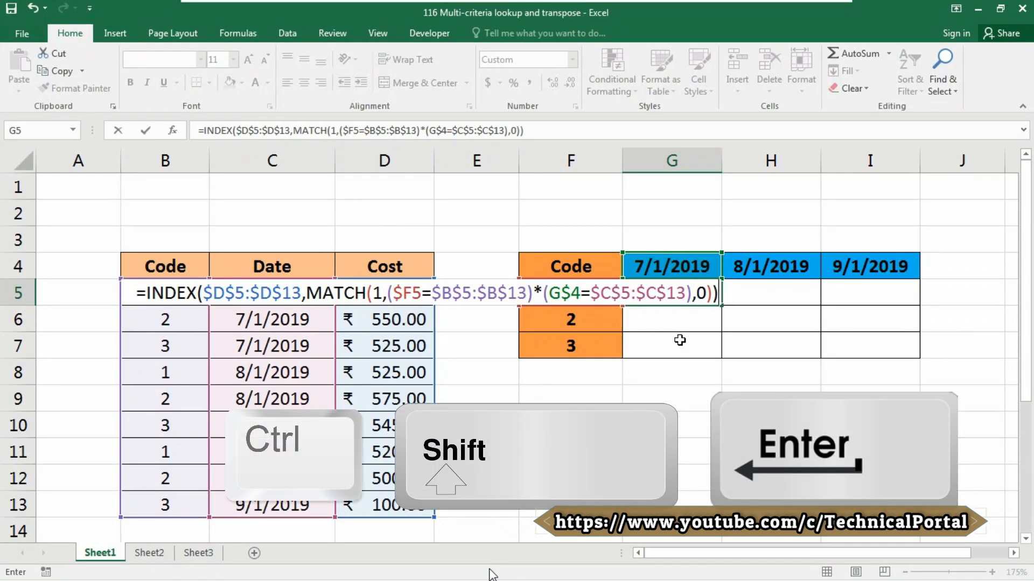
{"action": "key", "text": "ctrl+shift+Return"}
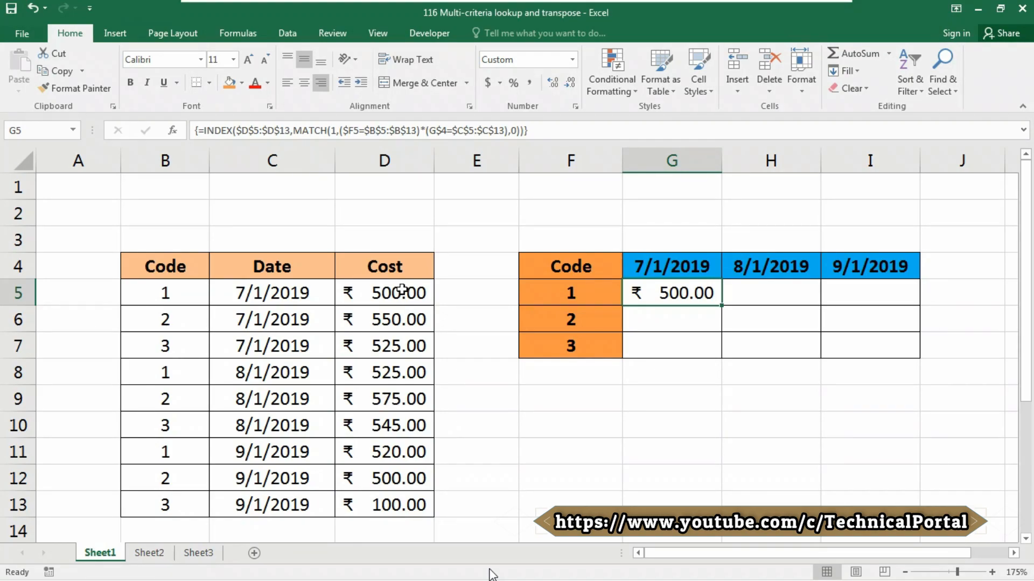
Fill the G5 array formula down to row 7 and across to column I, covering G5:I7
{"action": "left_click_drag", "start_coordinate": [721, 305], "coordinate": [717, 350]}
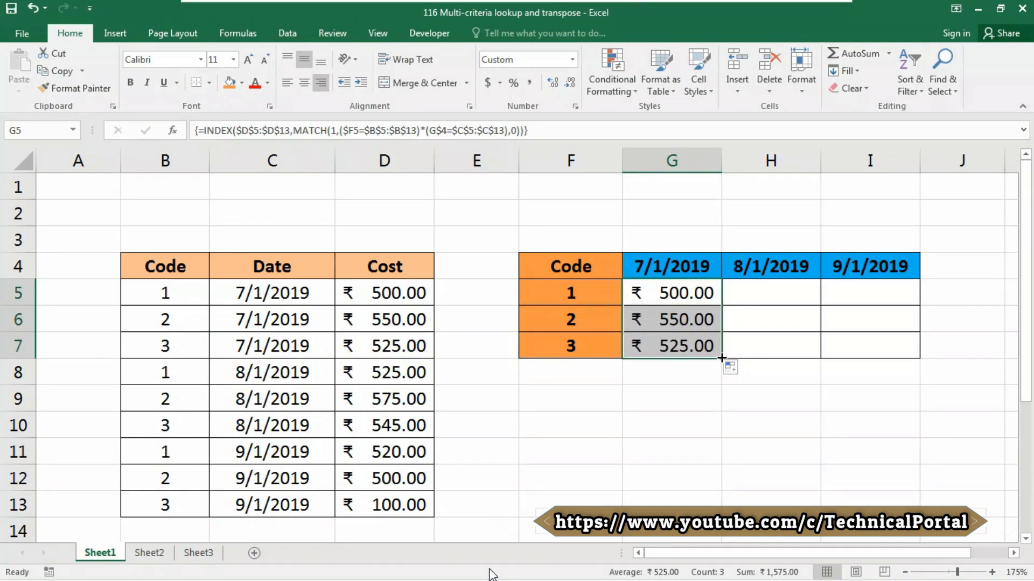
{"action": "left_click_drag", "start_coordinate": [794, 357], "coordinate": [876, 359]}
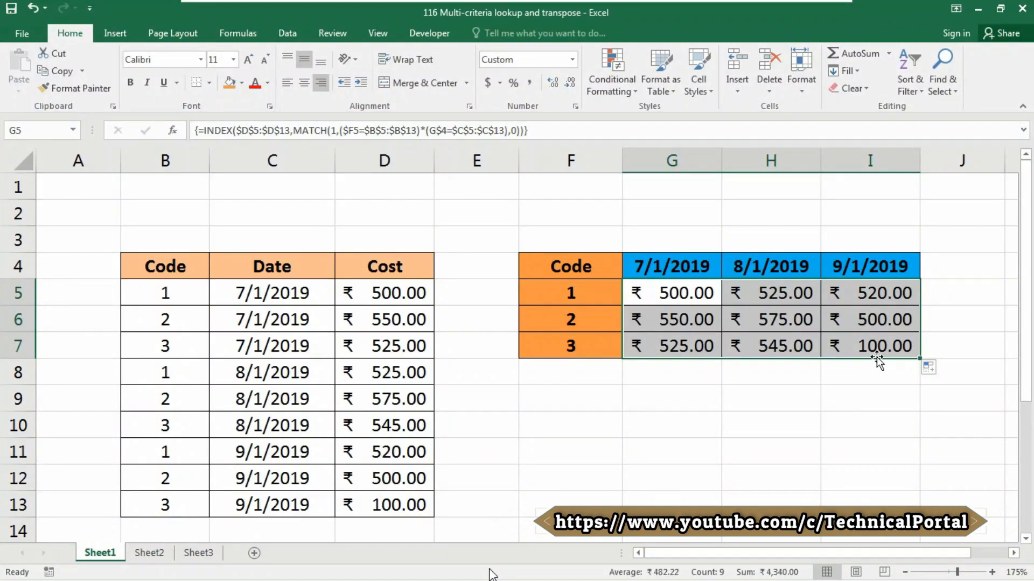
Review the G5 formula and its MATCH lookup value of 1, keeping it as an array formula
{"action": "left_click", "coordinate": [703, 303]}
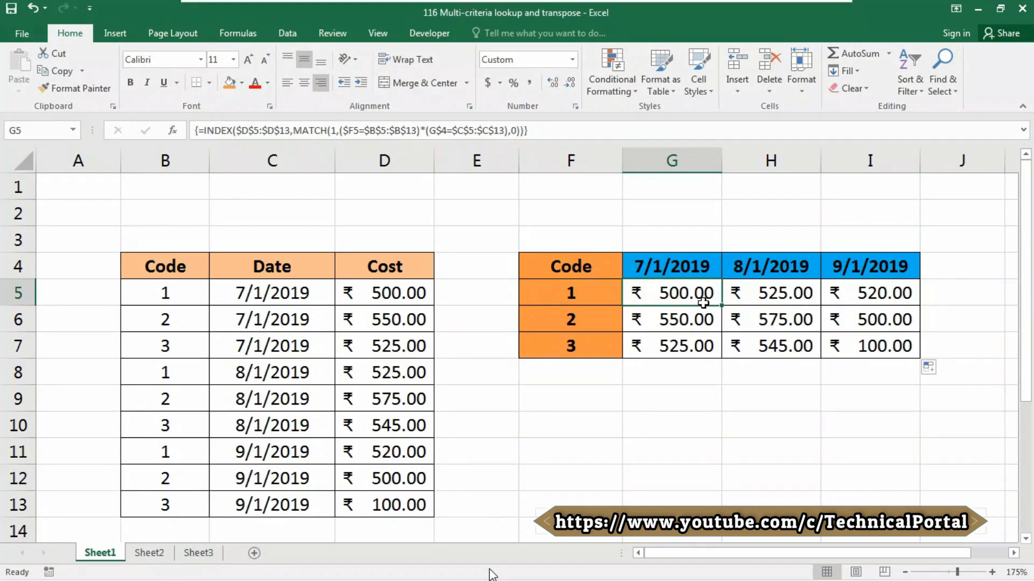
{"action": "left_click", "coordinate": [678, 278]}
{"action": "double_click", "coordinate": [676, 292]}
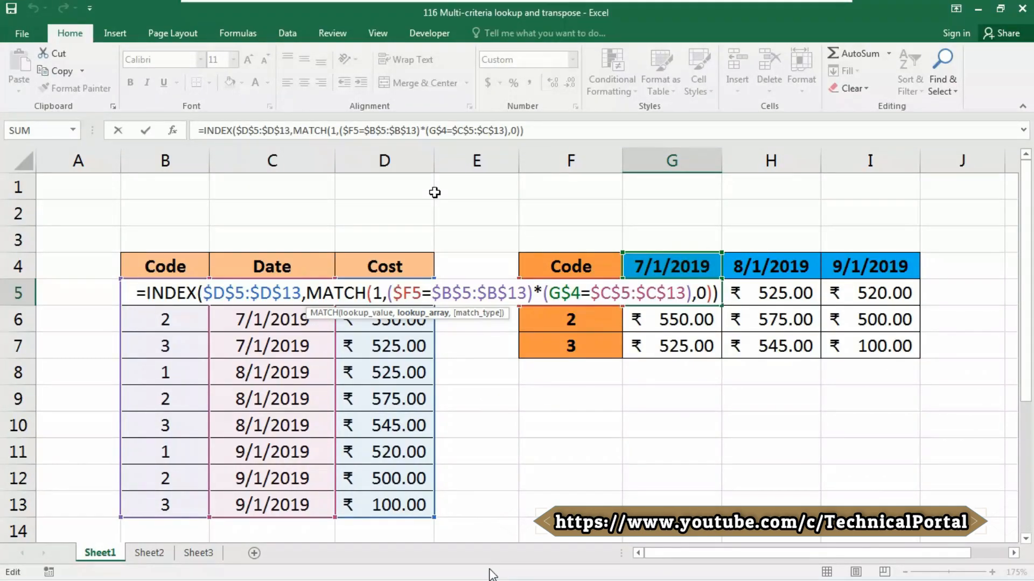
{"action": "left_click", "coordinate": [382, 293]}
{"action": "double_click", "coordinate": [382, 293]}
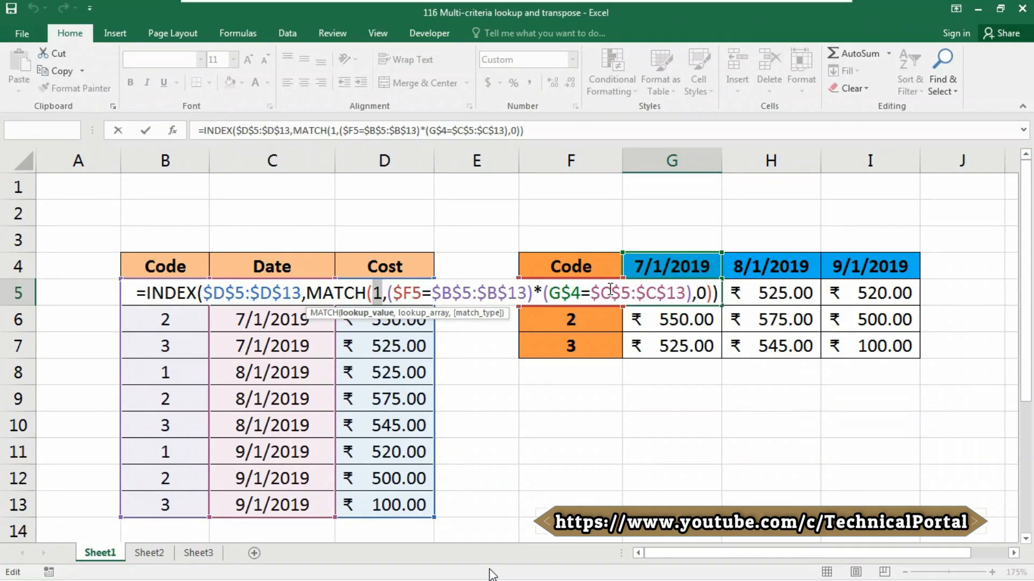
{"action": "key", "text": "ctrl+shift+Return"}
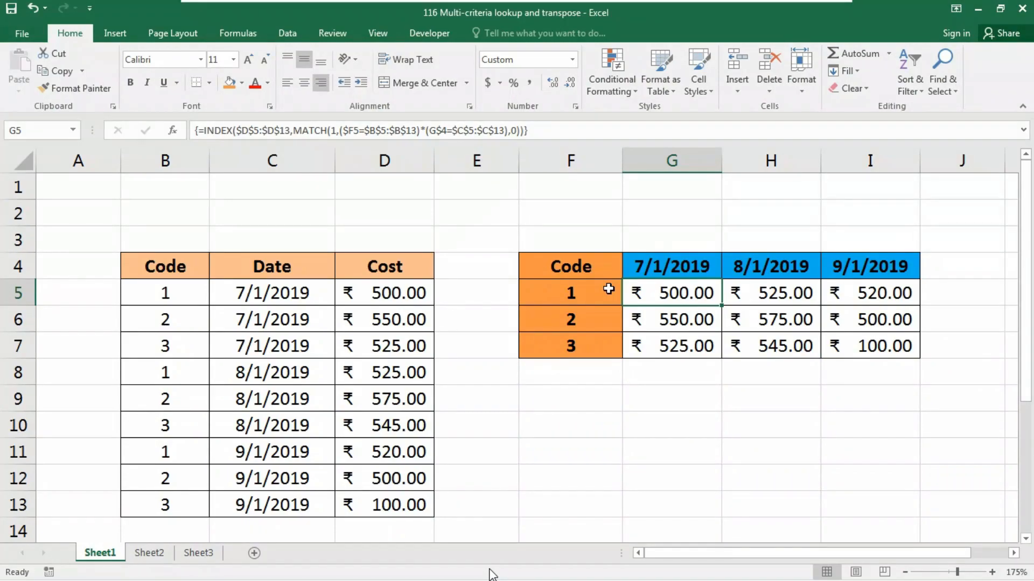